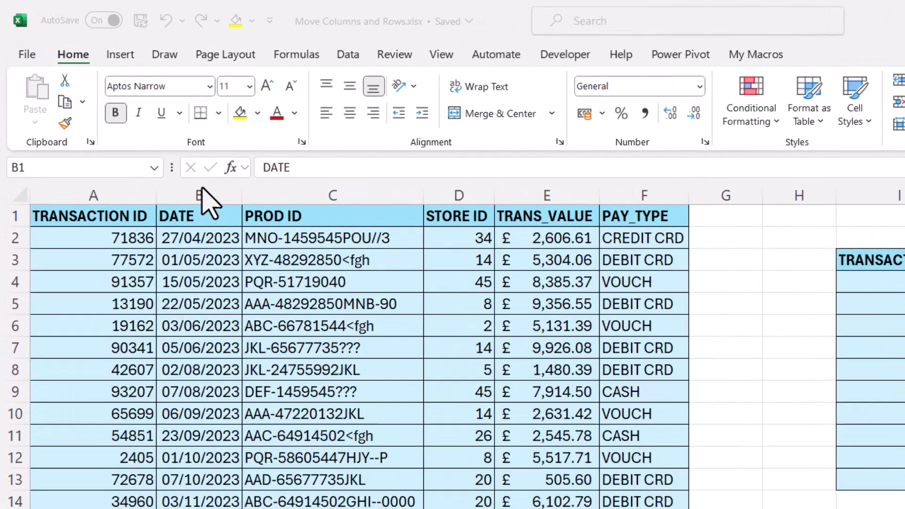
Shift-drag the DATE column (B) to sit between PROD ID and STORE ID
left_click(202, 191)
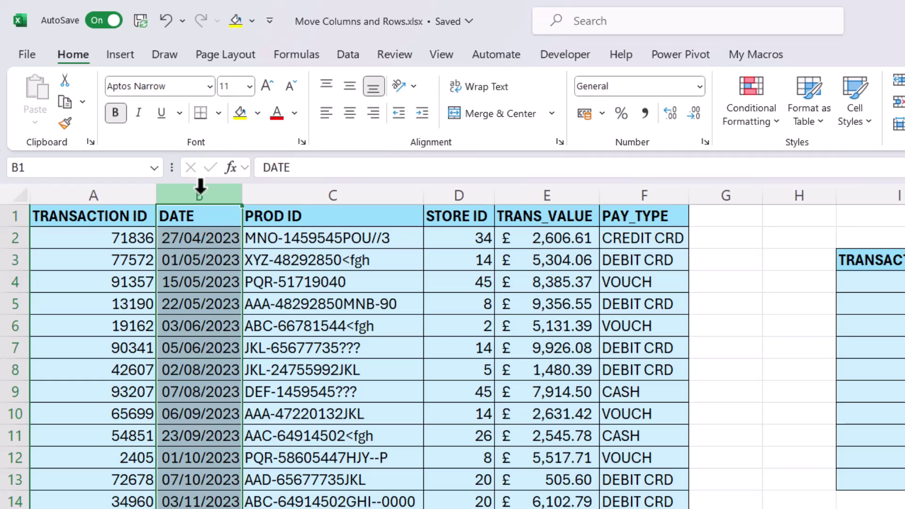
key("shift")
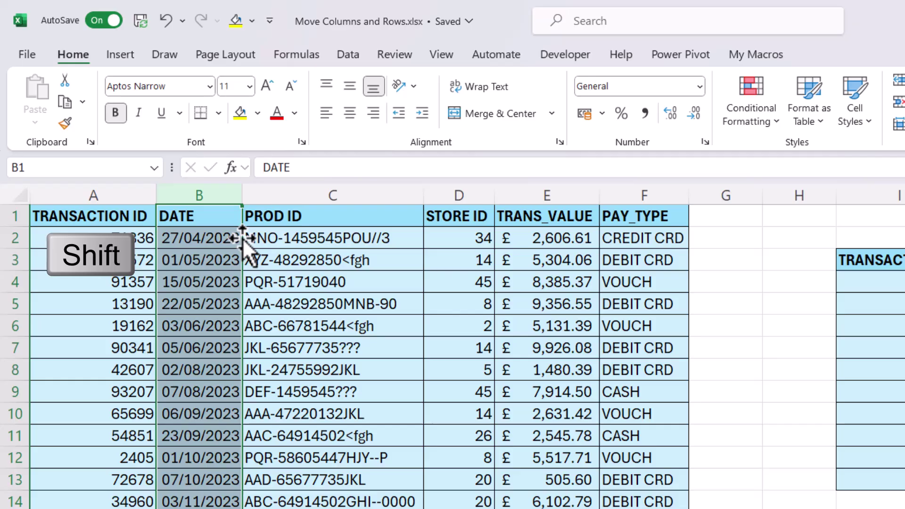
left_click_drag(242, 239, 427, 273)
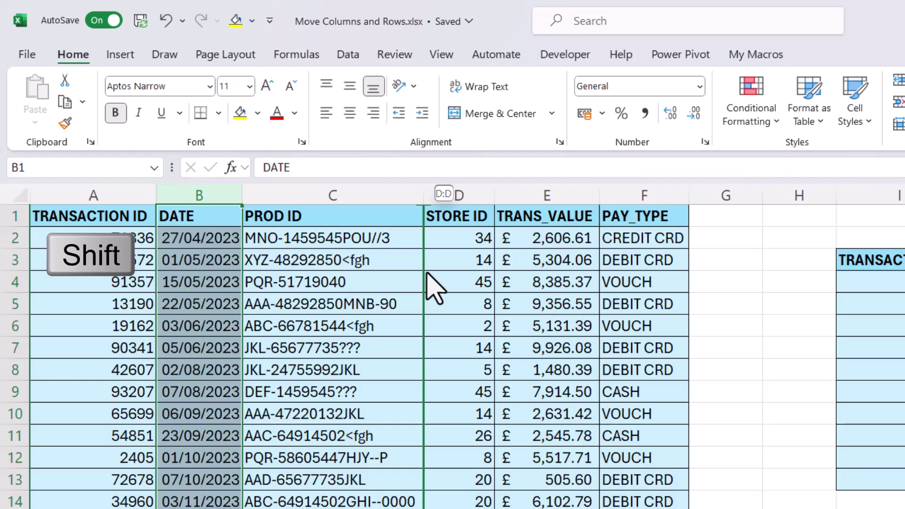
left_click_drag(427, 272, 429, 282)
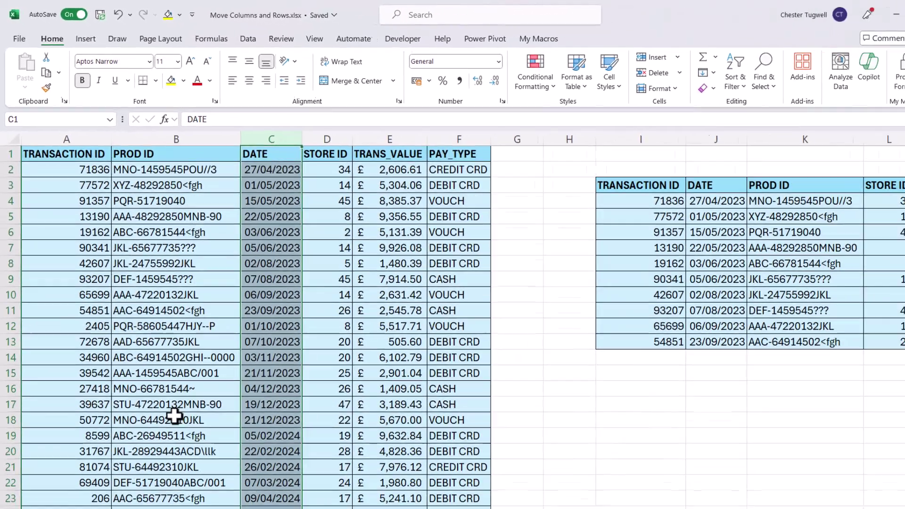
Shift-drag rows 31767 and 81074 up to rows 18–19, above 50772 and 8599
left_click(158, 393)
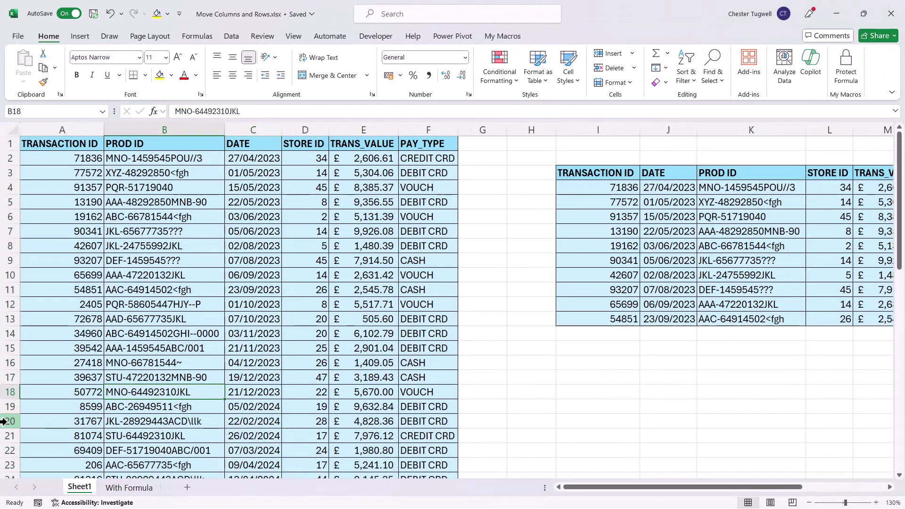
left_click_drag(9, 421, 10, 435)
key("shift")
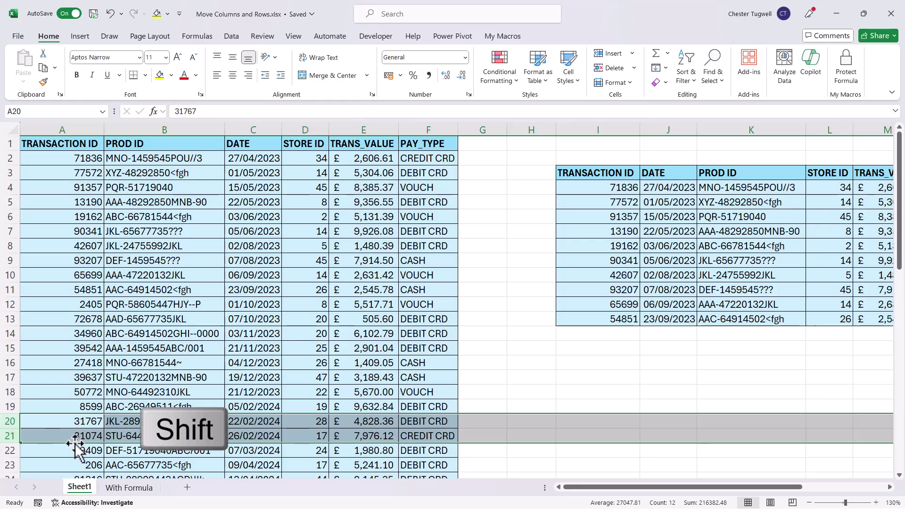
left_click_drag(57, 413, 61, 390)
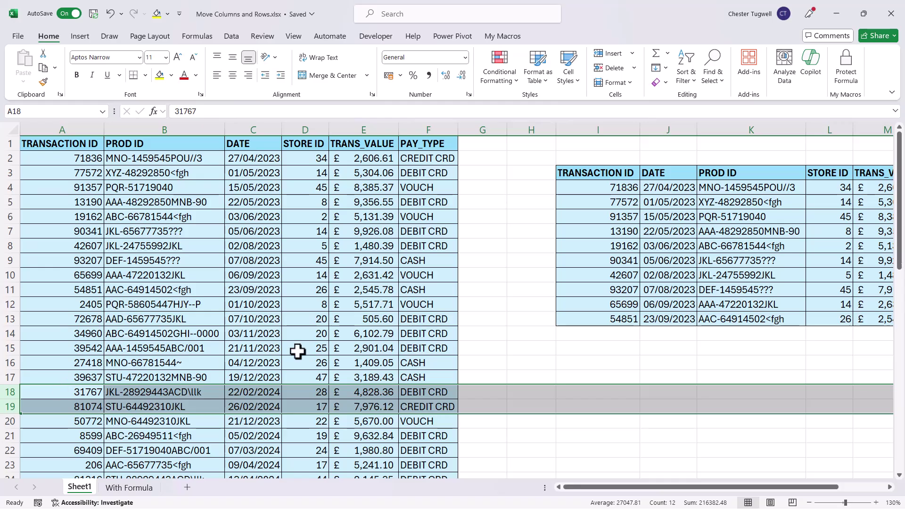
In the right-hand table, shift-drag the DATE cells from column J to after PROD ID
left_click_drag(769, 486, 815, 490)
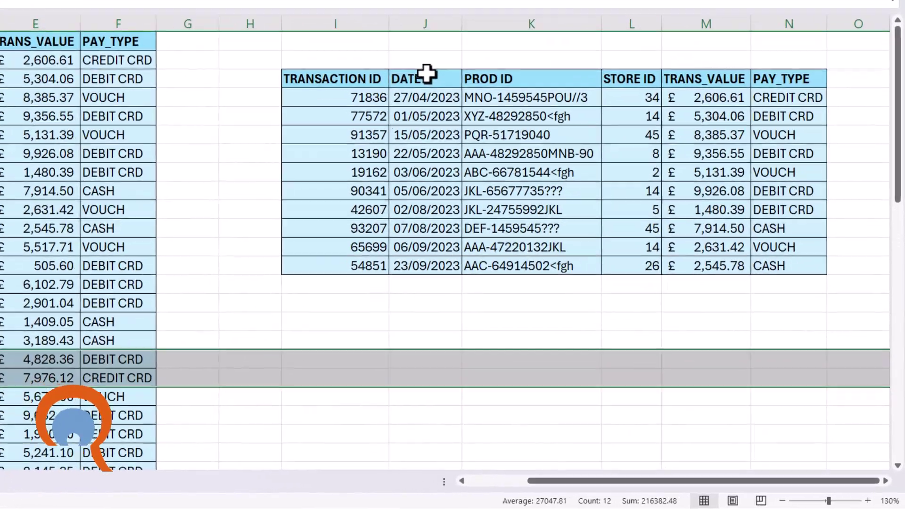
left_click_drag(523, 173, 522, 280)
left_click_drag(402, 206, 404, 258)
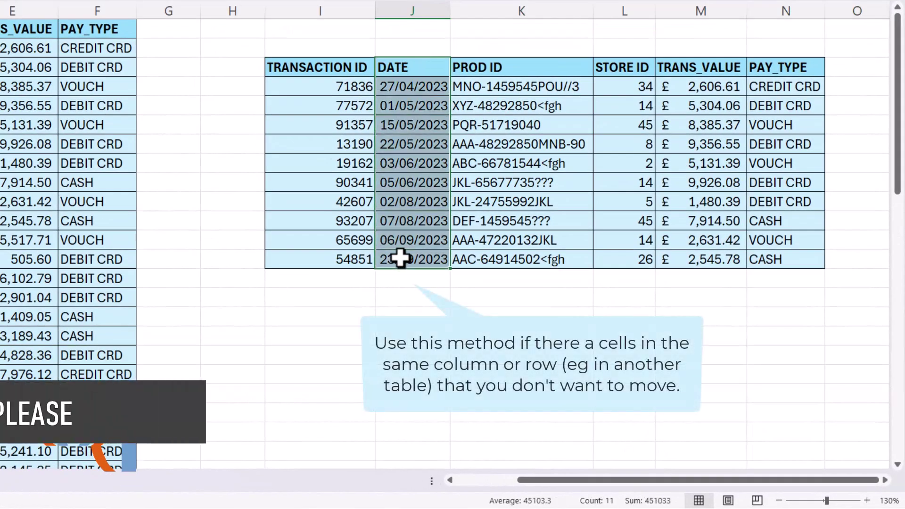
key("shift")
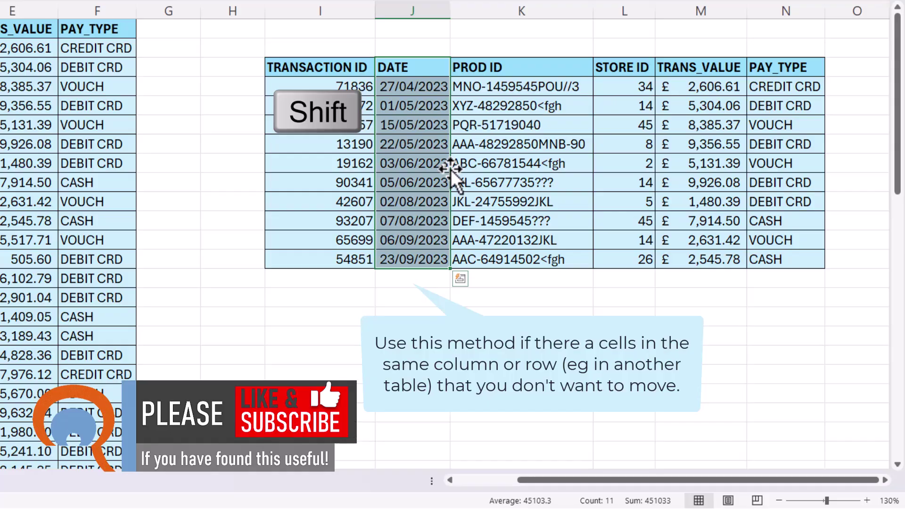
left_click_drag(451, 169, 595, 177)
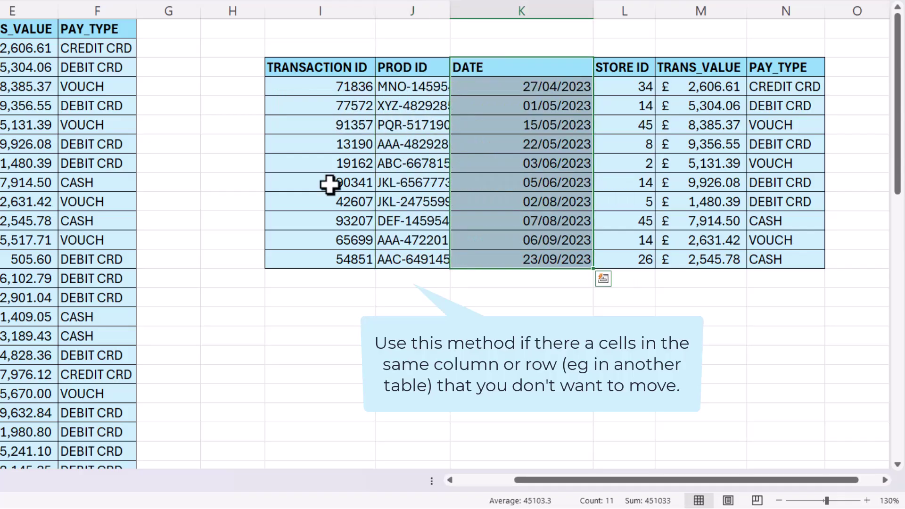
Drag the 90341 and 42607 rows (I8:N9) down below row 13 of the right-hand table
left_click_drag(329, 184, 759, 202)
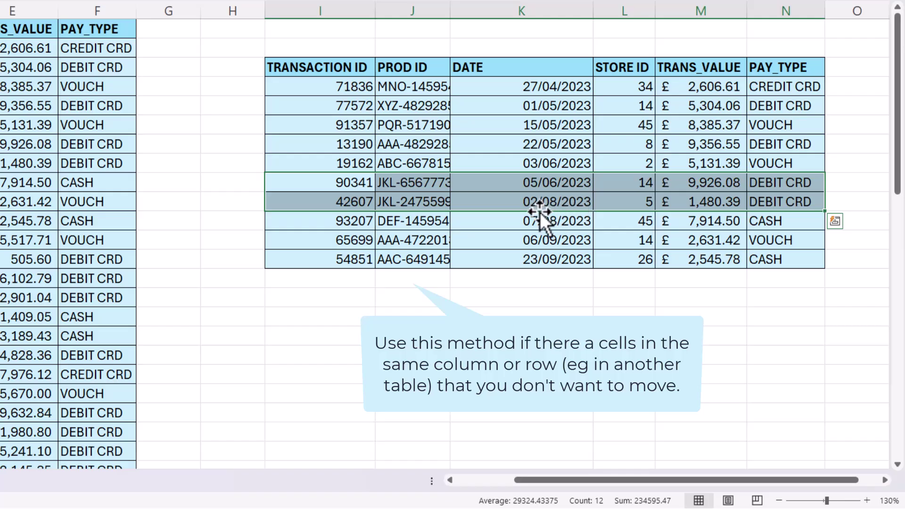
left_click_drag(539, 213, 540, 288)
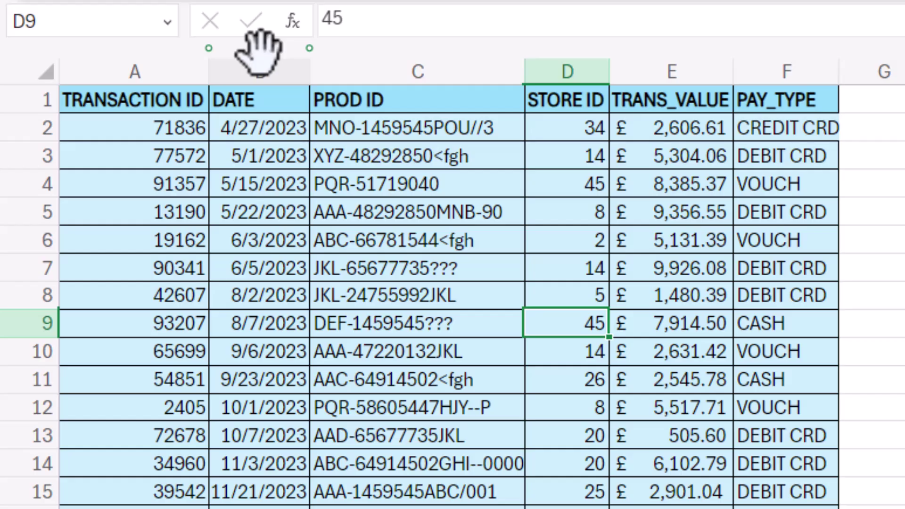
Drag the main table's DATE column (B) right to sit before STORE ID
left_click_drag(259, 47, 508, 52)
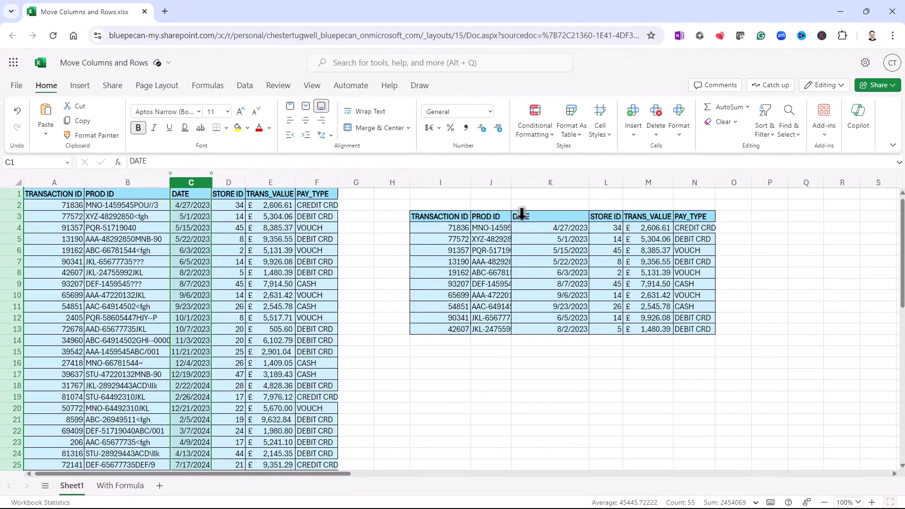
Autofit column J and move the right table's DATE cells back before PROD ID
double_click(510, 182)
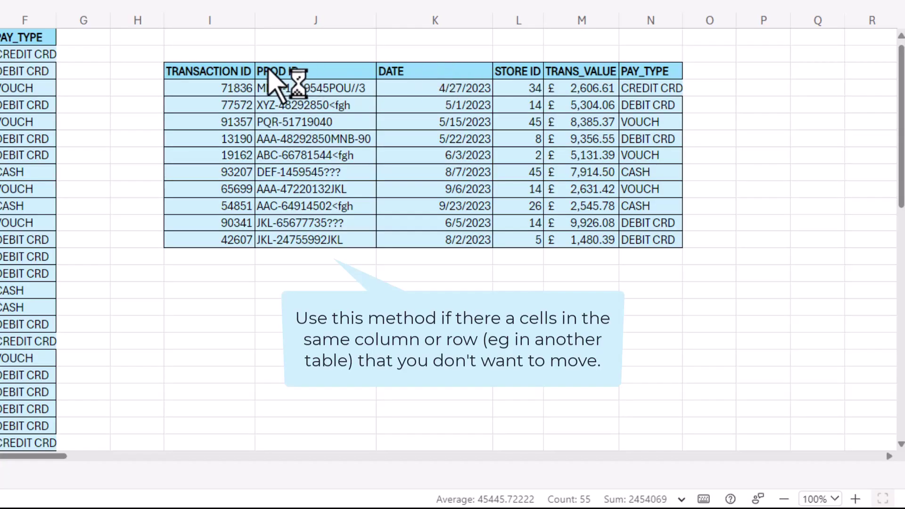
left_click_drag(458, 75, 433, 245)
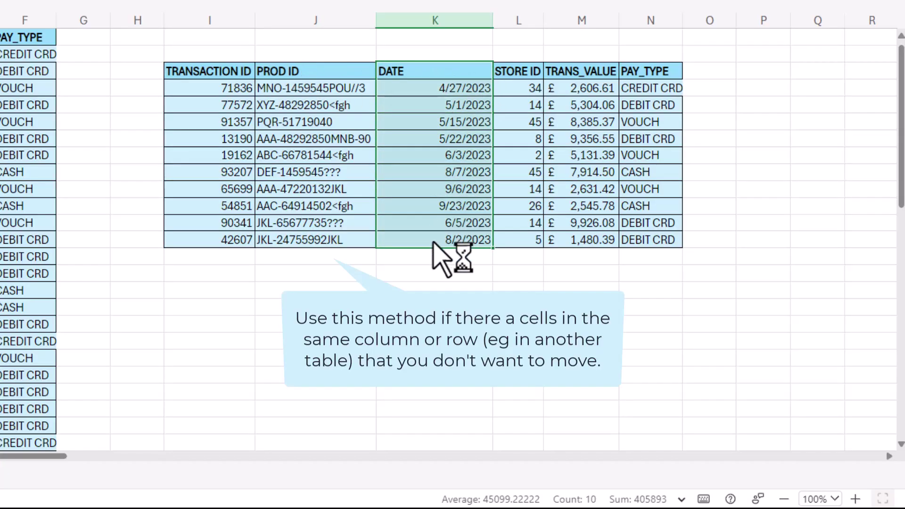
left_click_drag(375, 188, 304, 229)
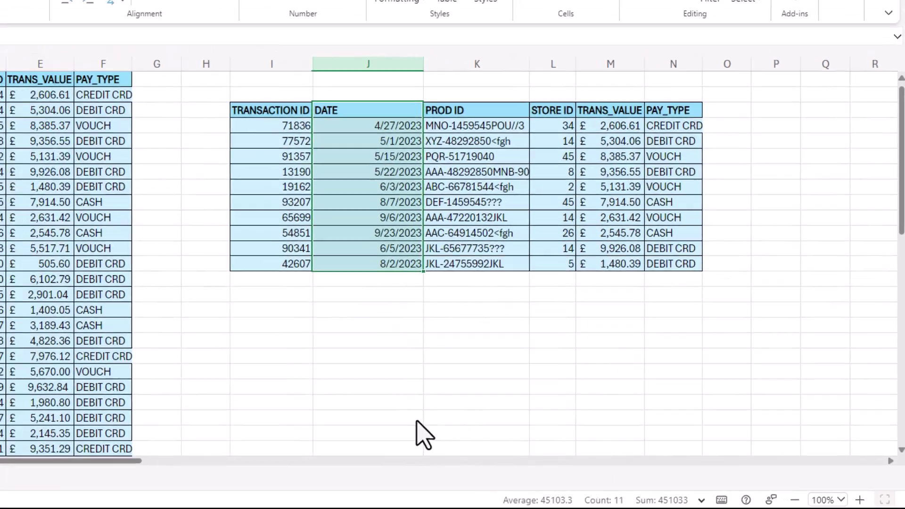
left_click(315, 410)
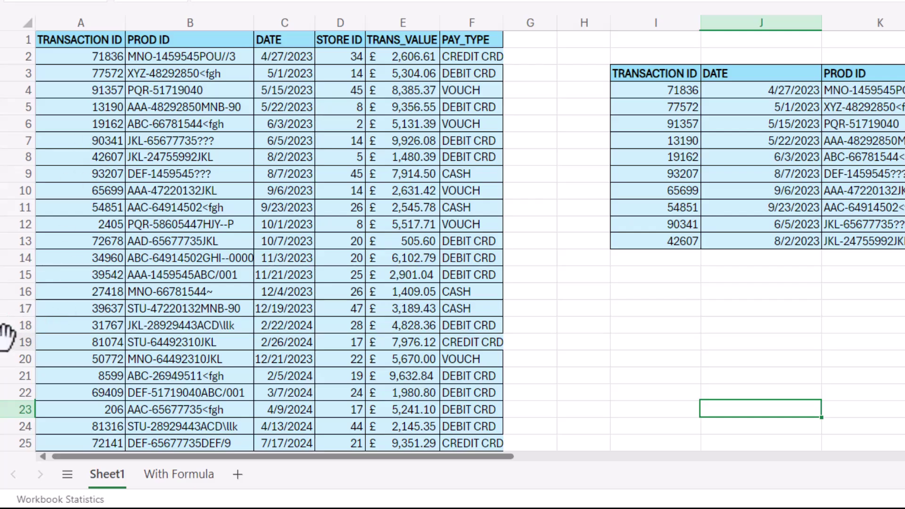
Drag the 81074 and 50772 rows up to rows 17–18 of the main table, above 39637
mouse_move(29, 346)
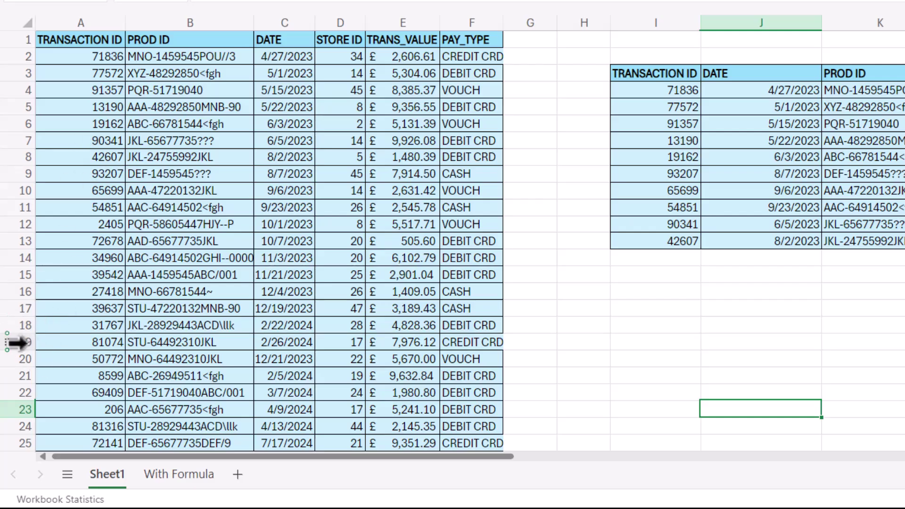
left_click_drag(16, 342, 19, 359)
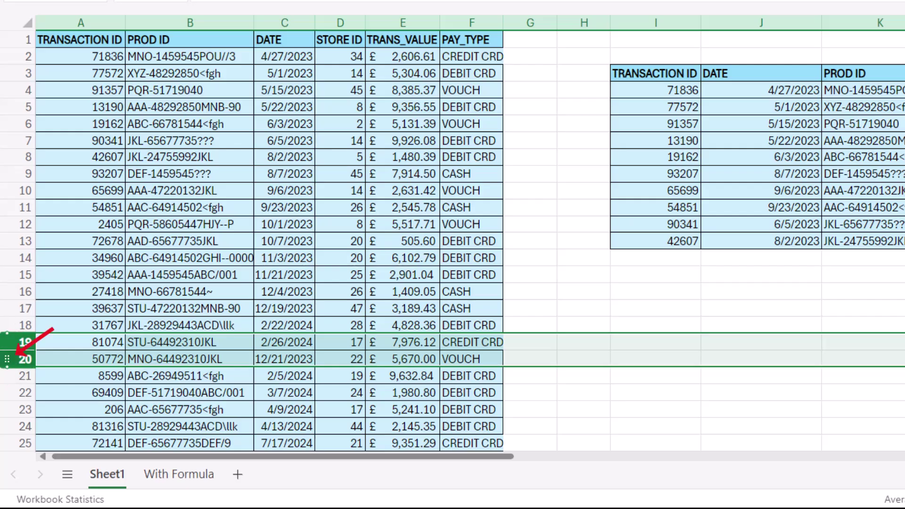
left_click_drag(8, 360, 8, 315)
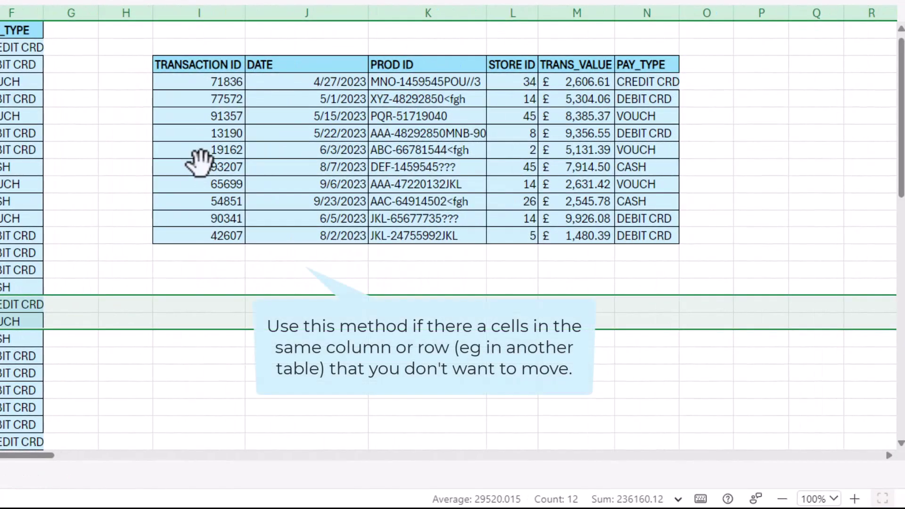
Shift-drag the 93207 and 65699 rows (I8:N9) up to sit directly below 91357
left_click_drag(199, 165, 639, 182)
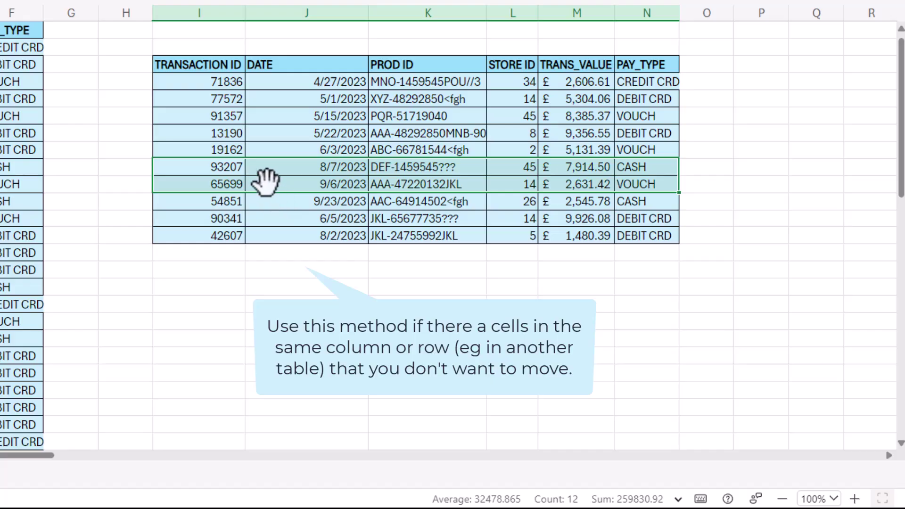
key("shift")
mouse_move(261, 157)
left_mouse_down()
mouse_move(254, 117)
mouse_move(214, 122)
left_mouse_up()
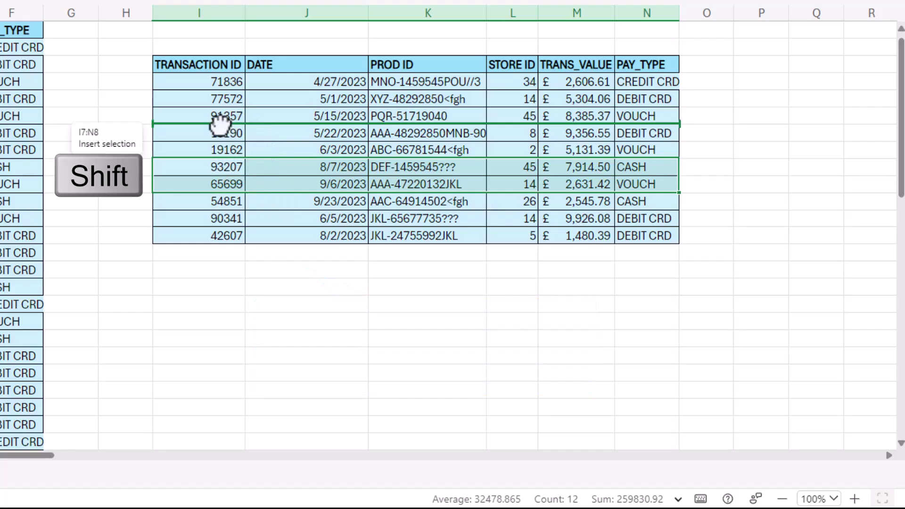
left_click_drag(215, 122, 215, 123)
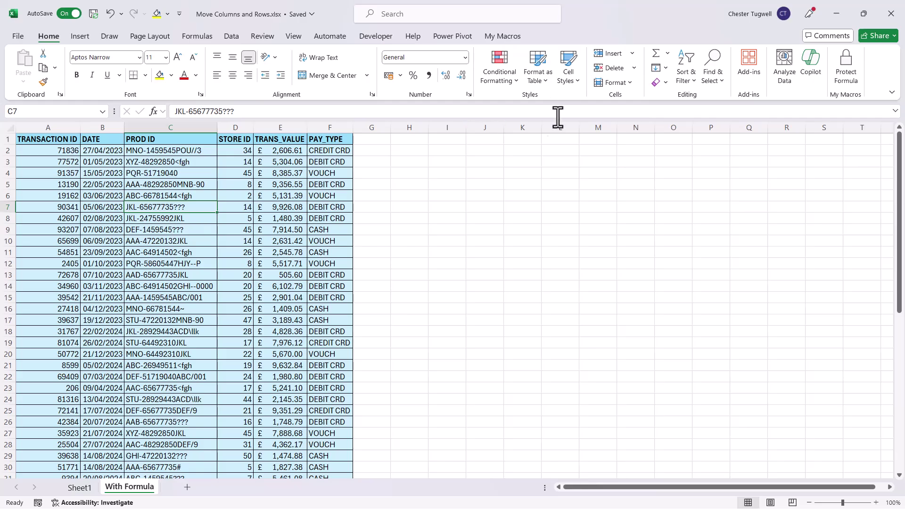
Begin =CHOOSECOLS in H1 with A1:F55 selected as the array argument
left_click(410, 140)
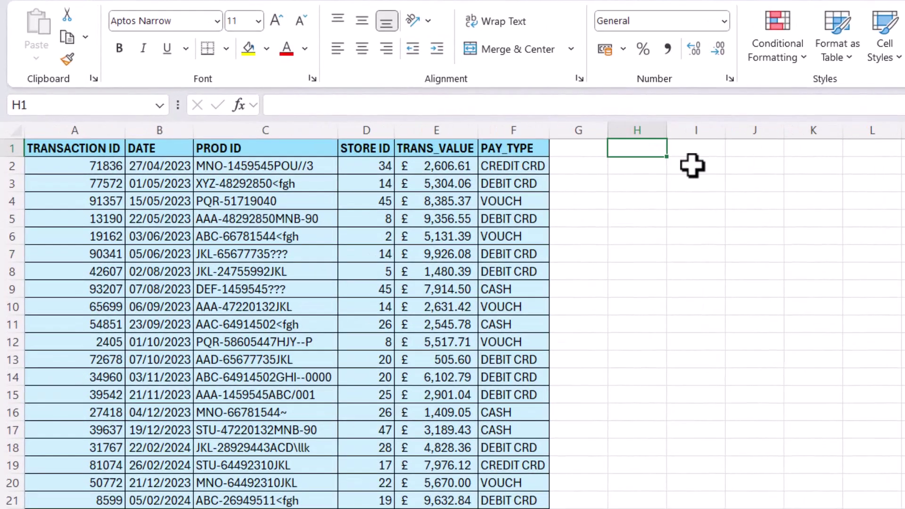
type("=ch")
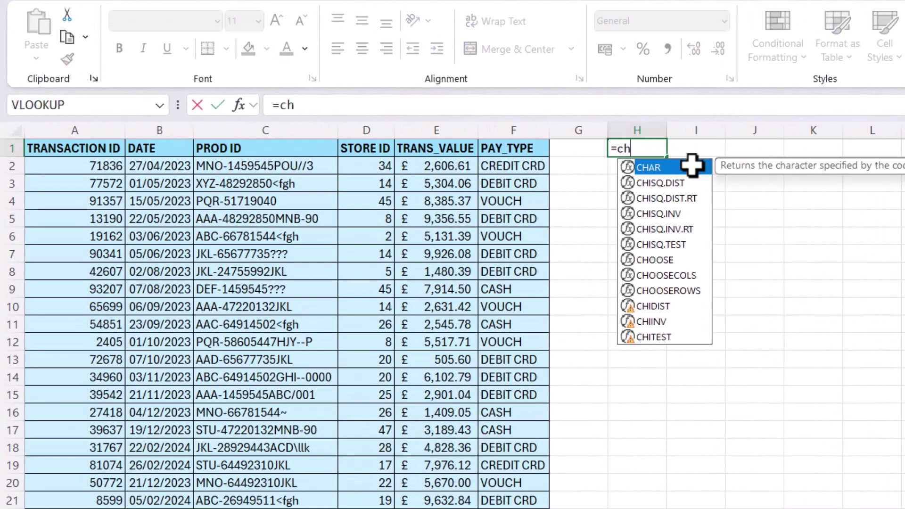
double_click(675, 276)
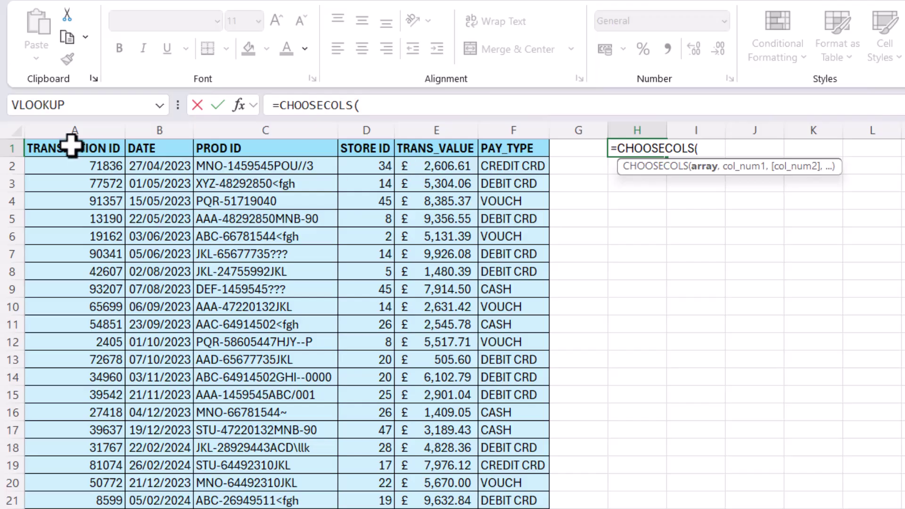
left_click_drag(71, 147, 514, 150)
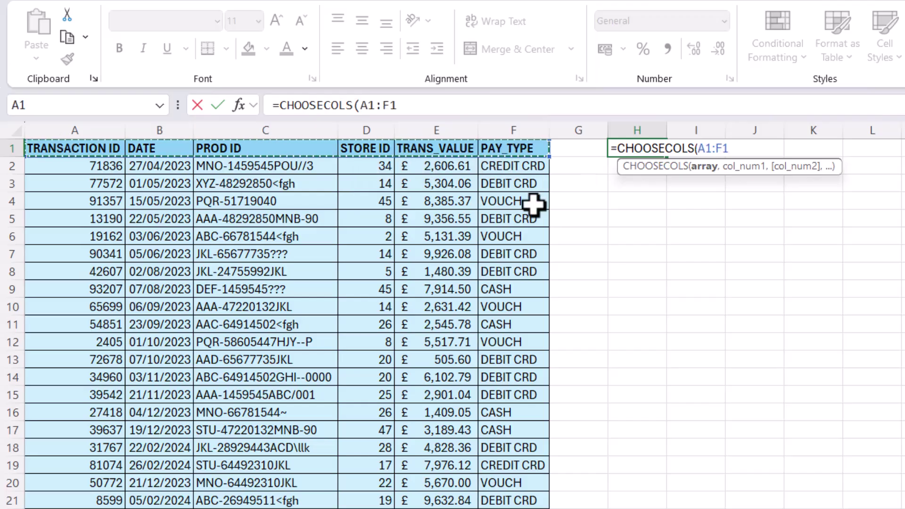
key("ctrl+shift+Down")
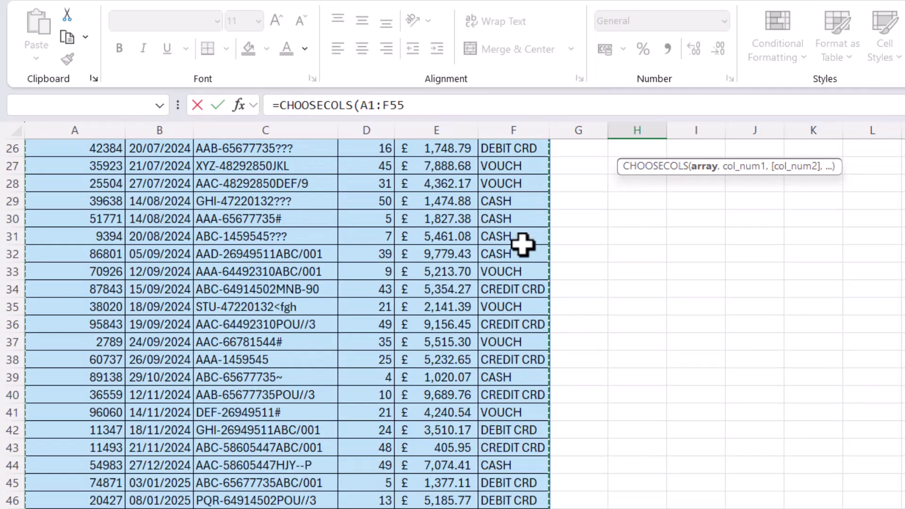
key("ctrl+BackSpace")
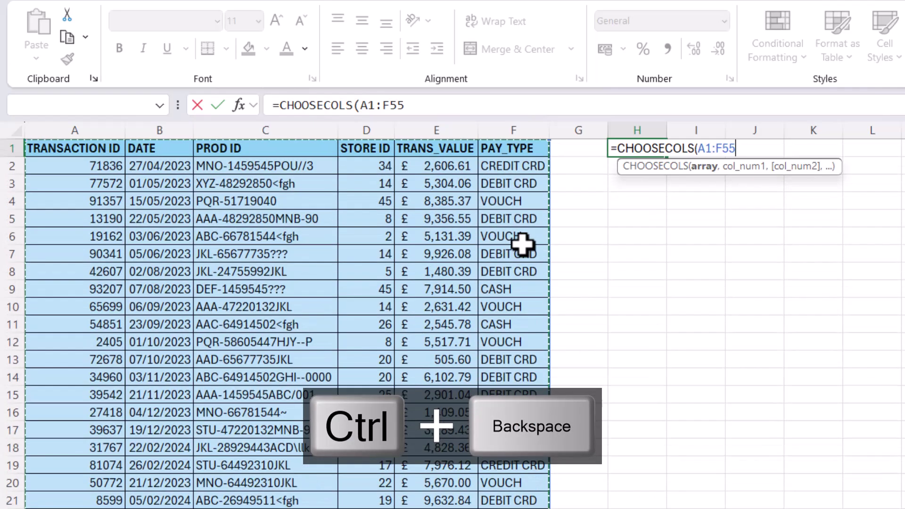
Finish H1 as =CHOOSECOLS(A1:F55,1,3,2,4,5,6) so the copy spills with PROD ID before DATE
type(",")
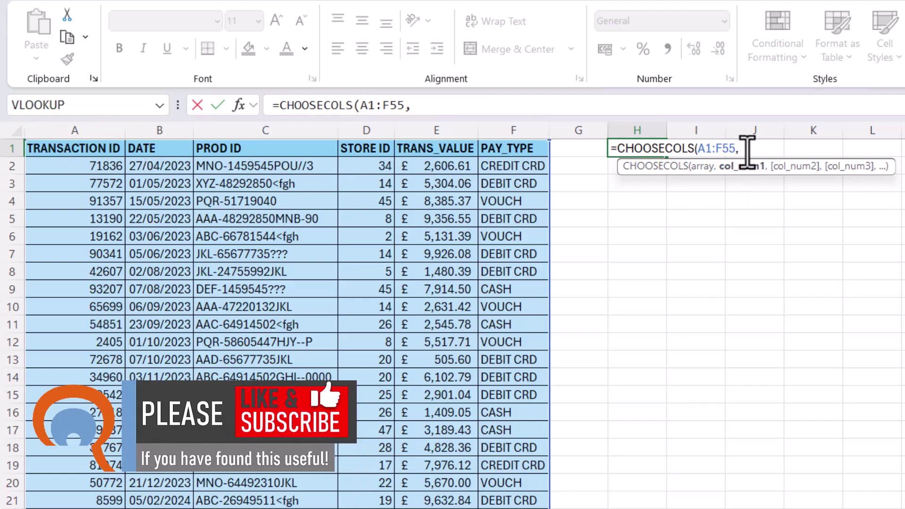
type("1")
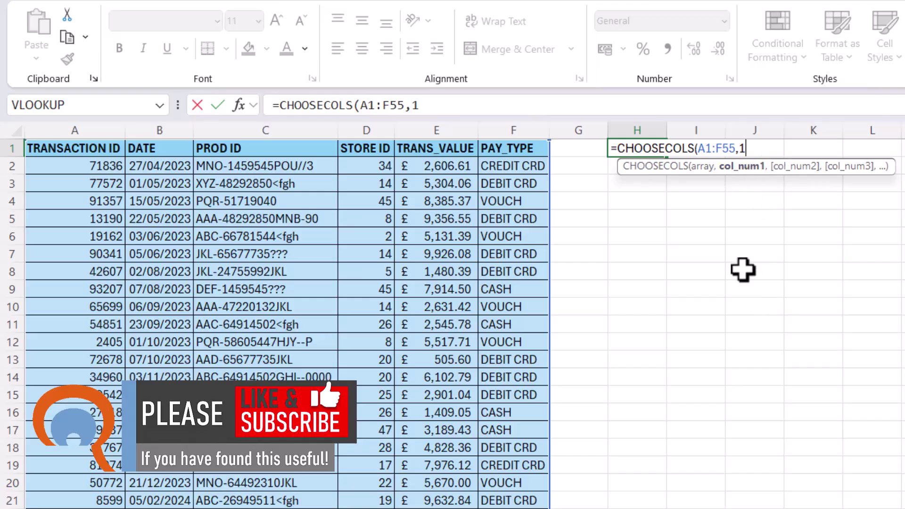
type(",")
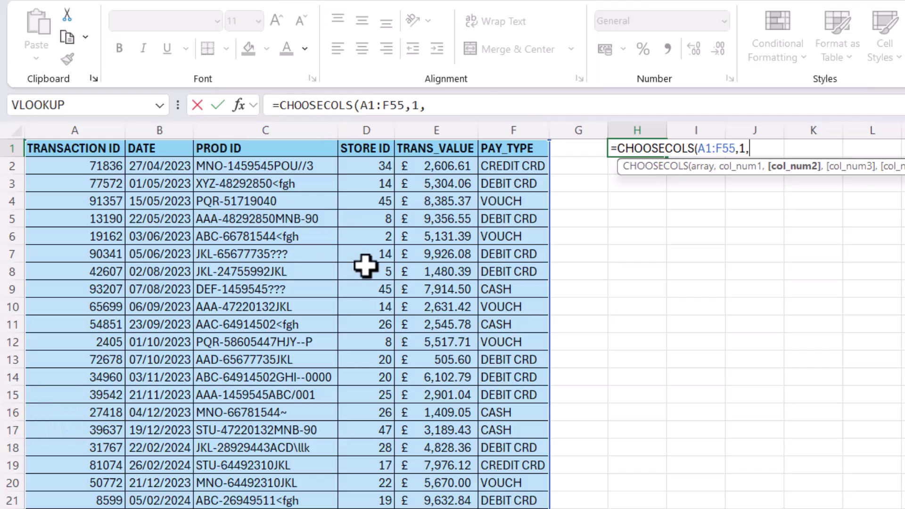
type("3,")
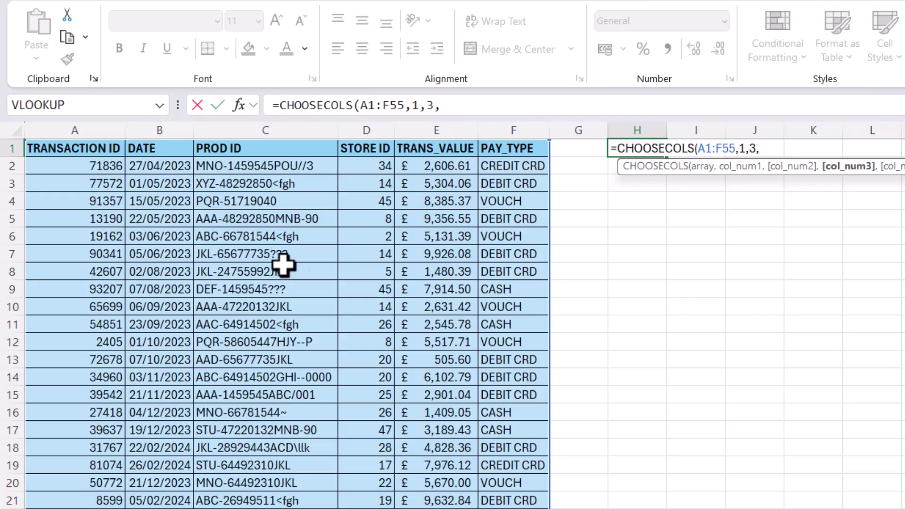
type("2,")
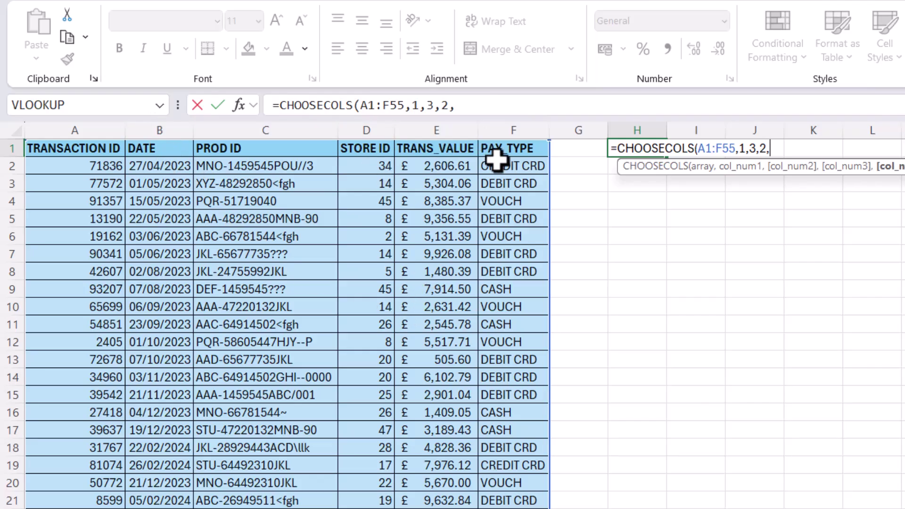
type("4,5,6")
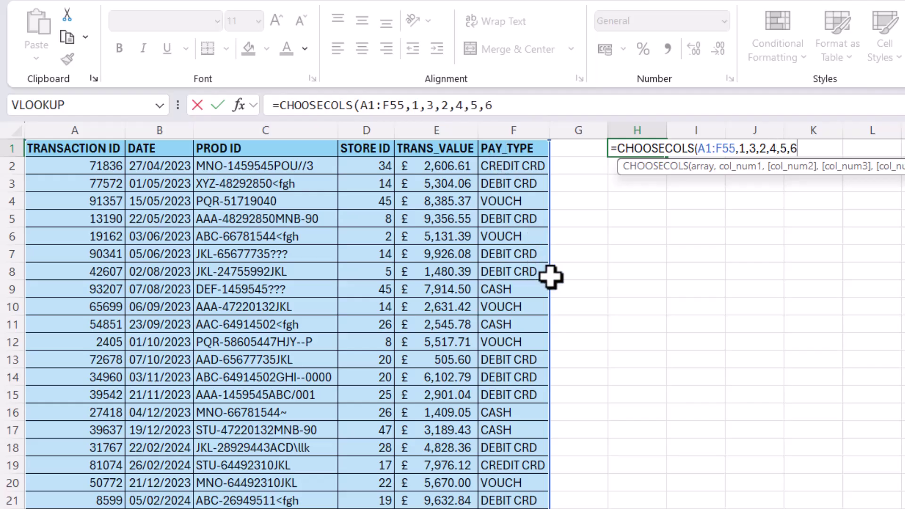
key("Return")
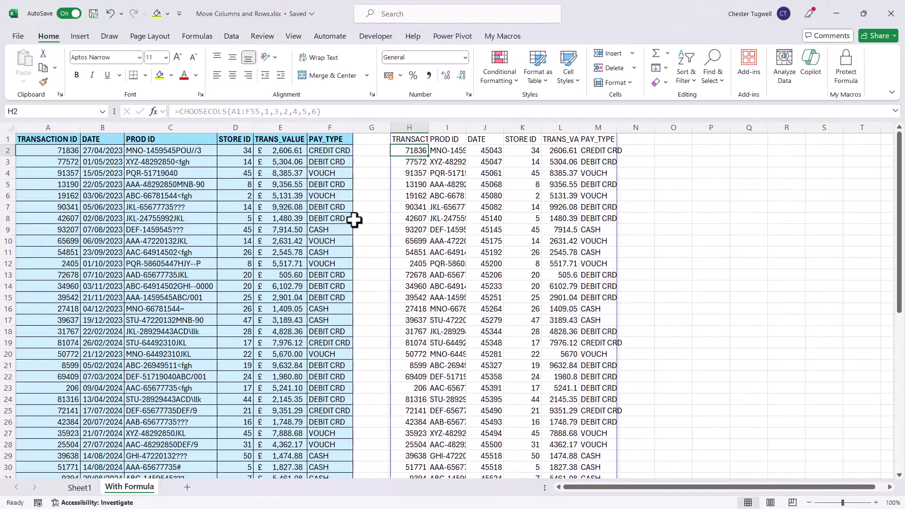
AutoFit columns H through M so the reordered headers and product IDs display fully
left_click_drag(410, 127, 600, 127)
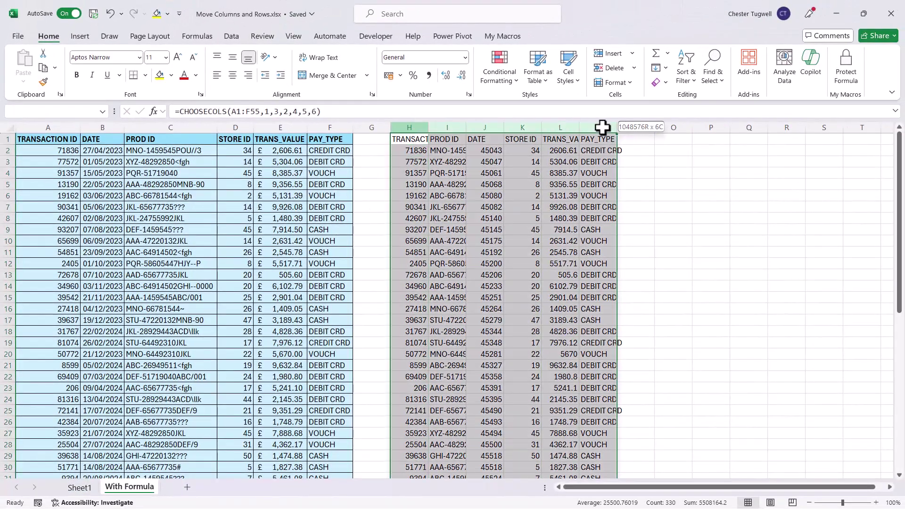
double_click(614, 127)
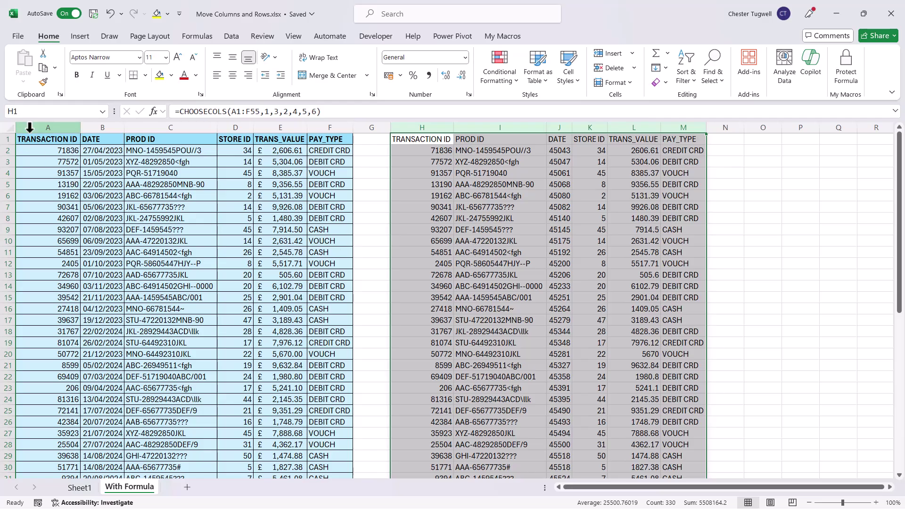
left_click(889, 487)
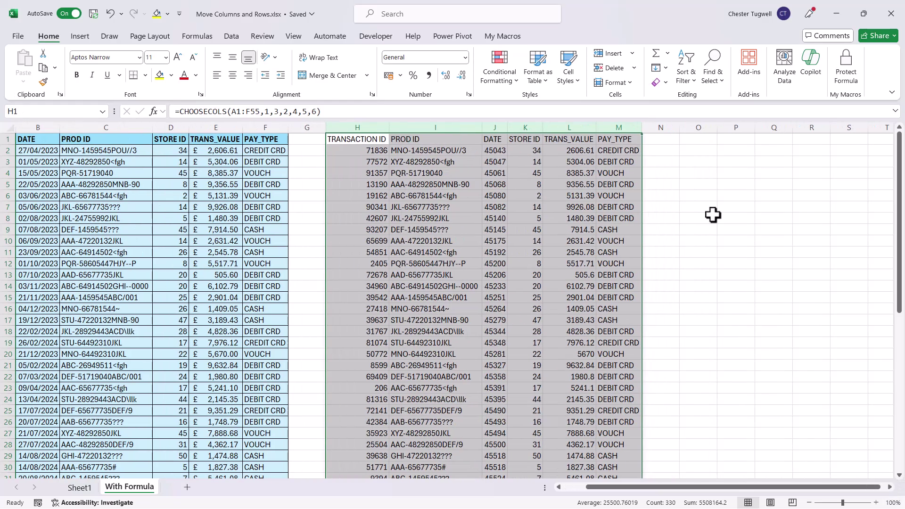
Enter =CHOOSEROWS(A1:F6,1,6,2,3,4,5) in O1 so transaction 19162 spills first
left_click(701, 139)
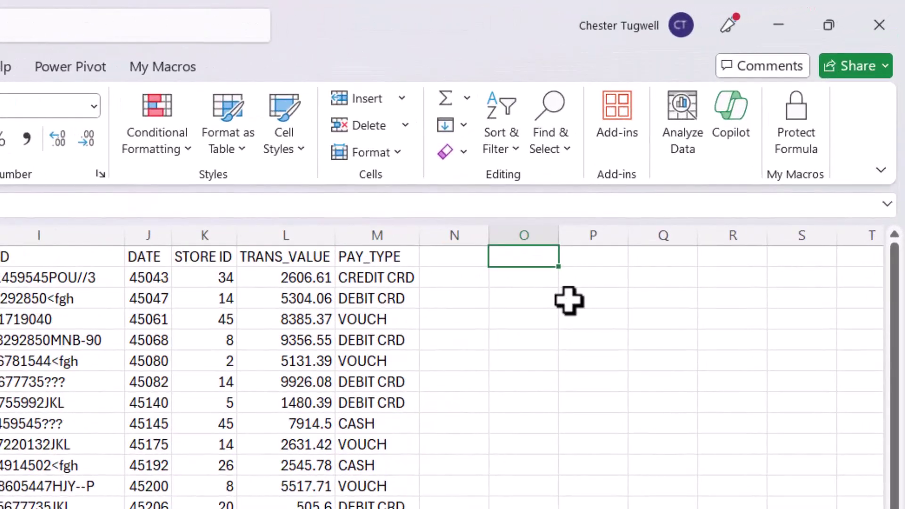
type("=")
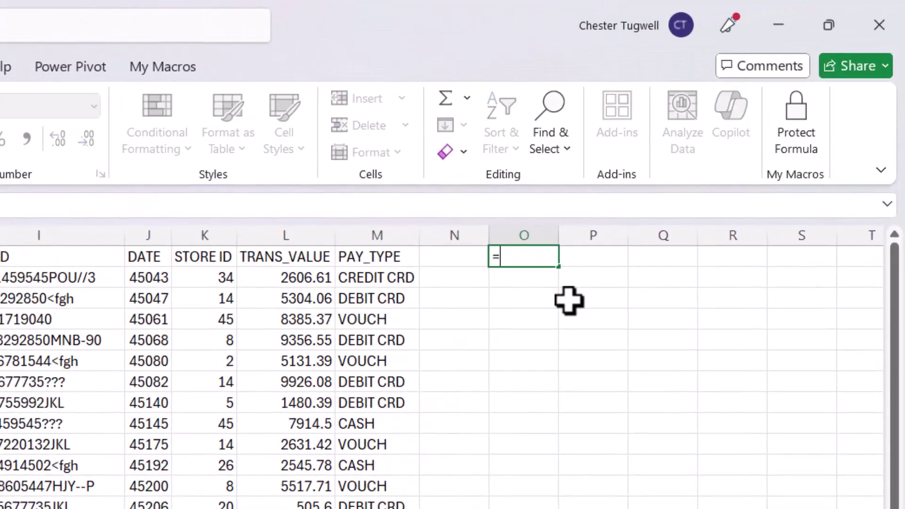
type("choose")
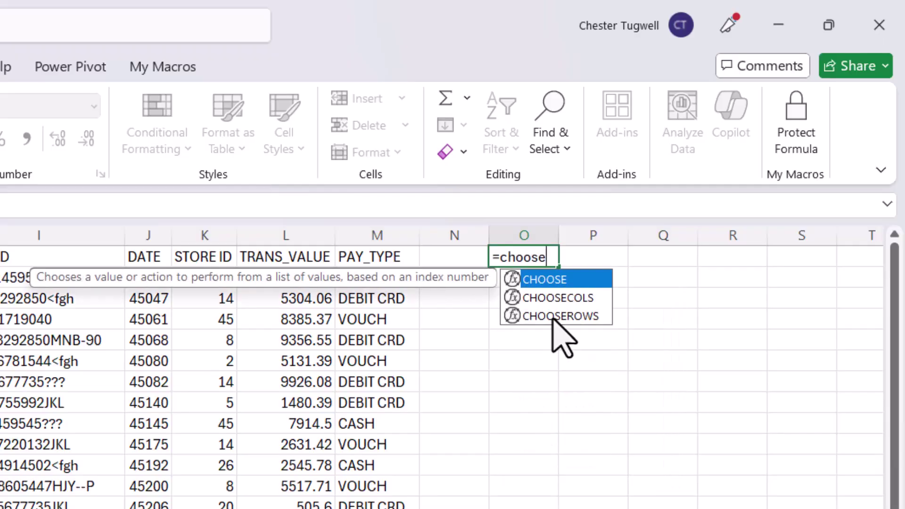
double_click(556, 316)
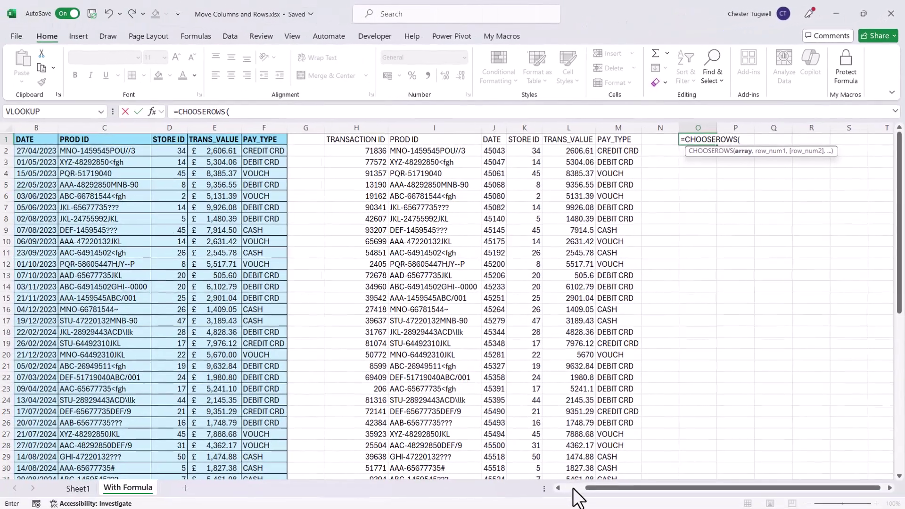
left_click_drag(592, 492, 566, 490)
left_click_drag(39, 141, 343, 194)
type(",1")
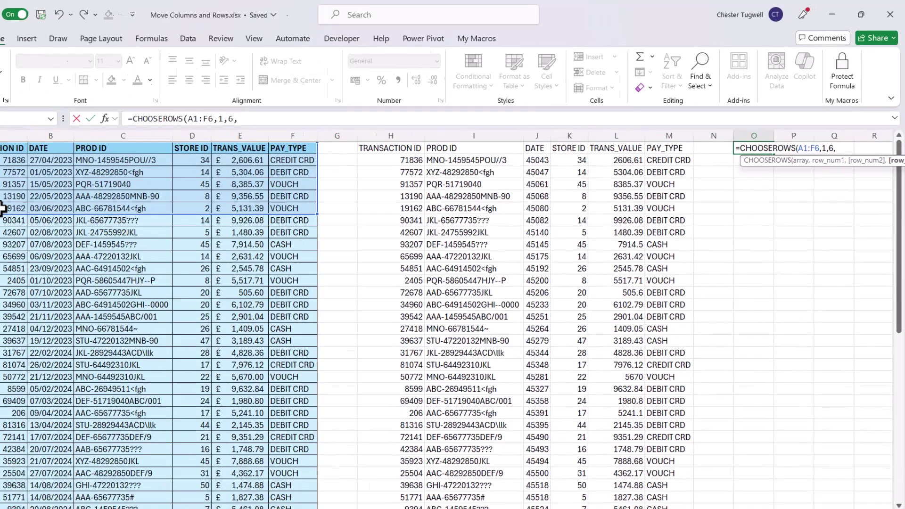
type("2,3,4,5")
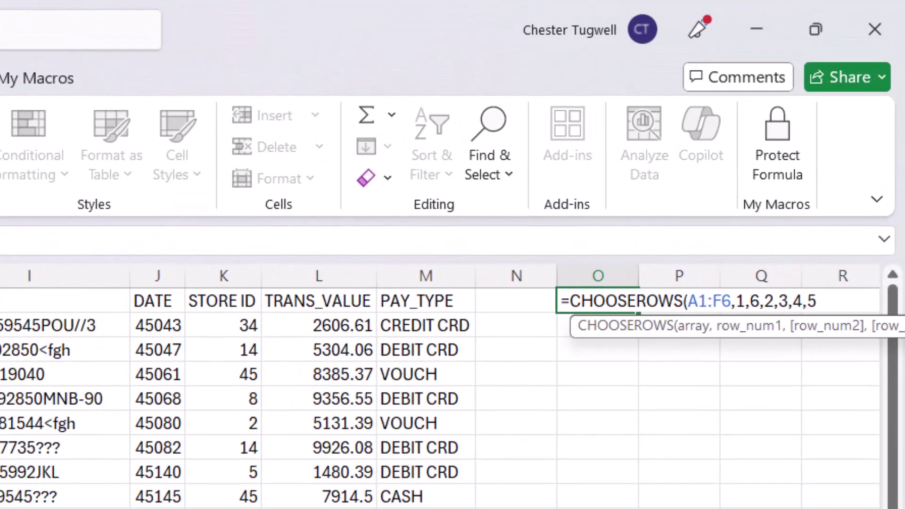
type(")")
key("Return")
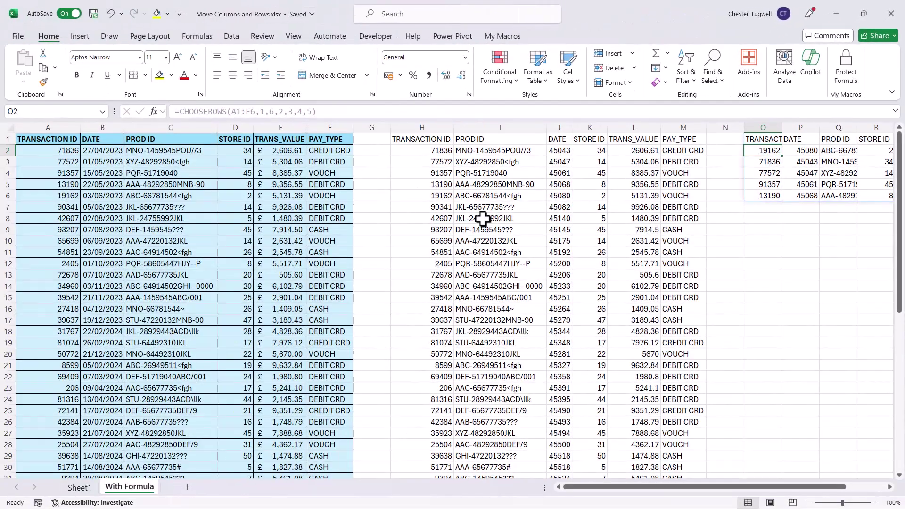
AutoFit columns O through T to fit the CHOOSEROWS output
left_click(890, 487)
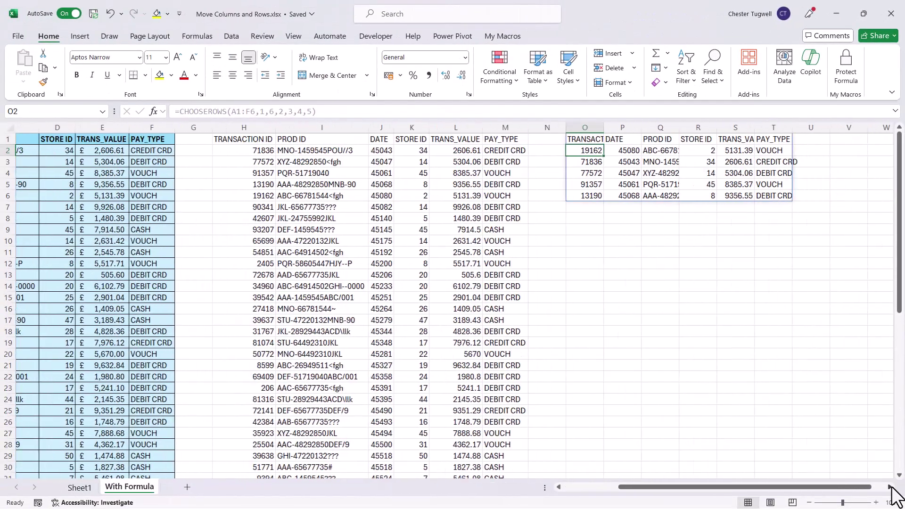
left_click_drag(519, 127, 731, 124)
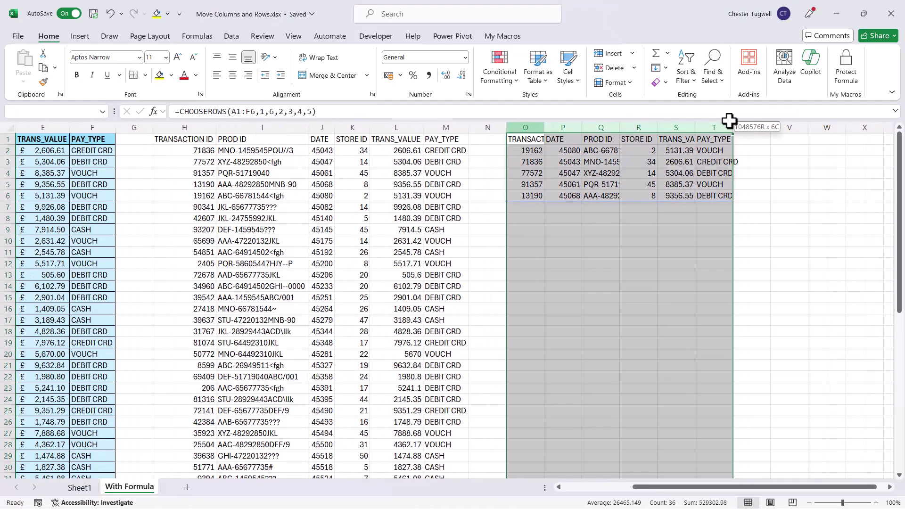
double_click(732, 127)
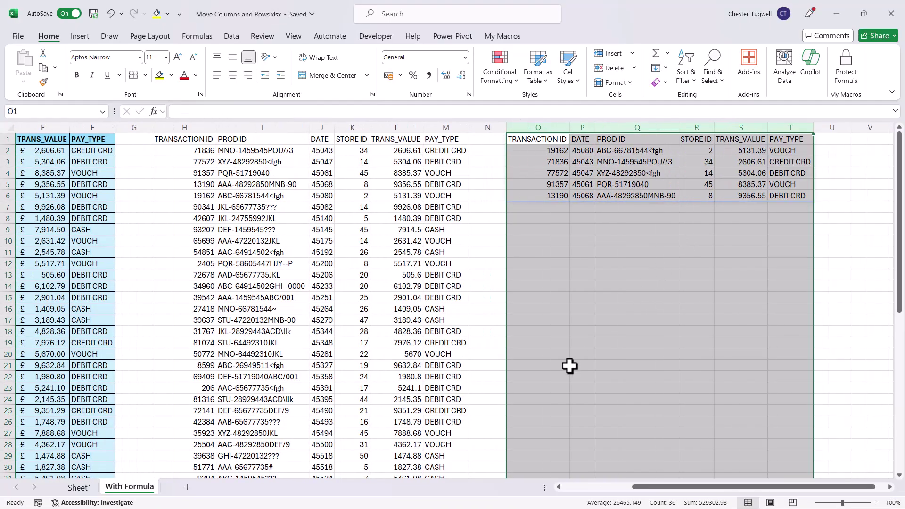